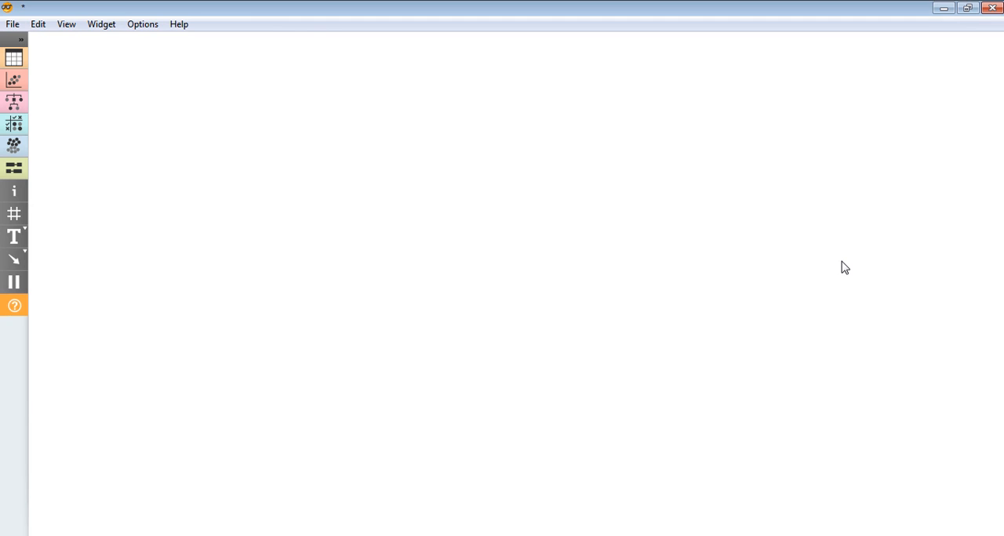
- Add a PCA widget to the empty canvas and reposition it in the upper middle area
{"action": "right_click", "coordinate": [399, 129]}
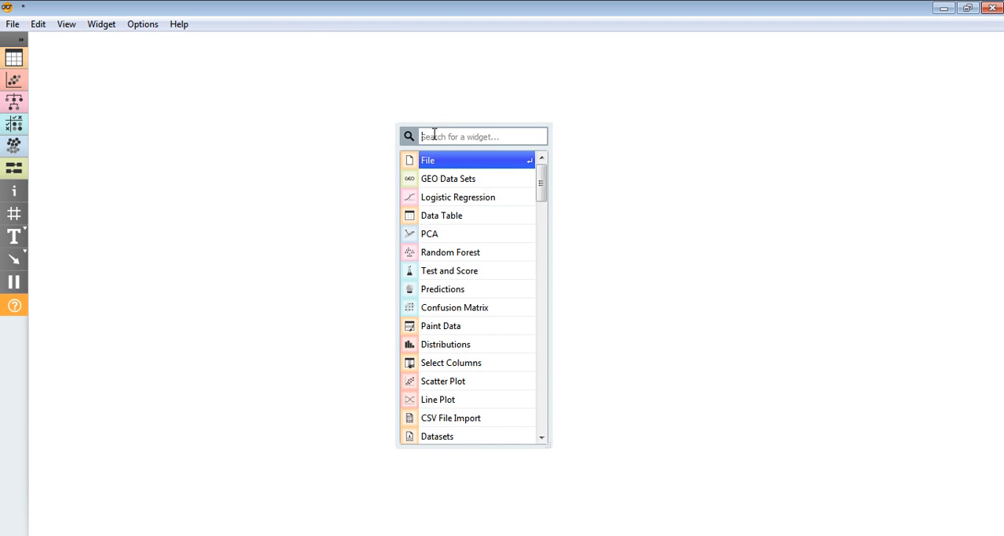
{"action": "type", "text": "pca"}
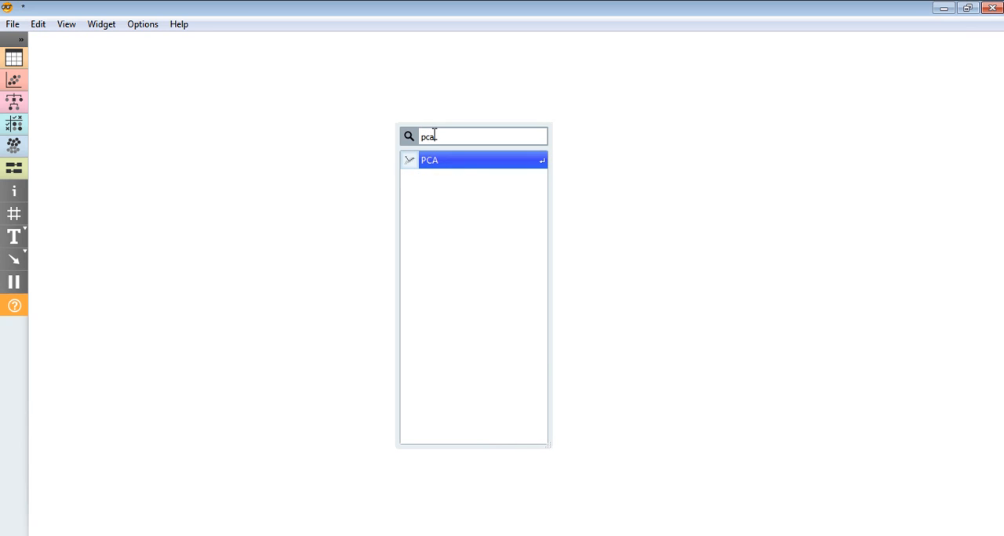
{"action": "key", "text": "Return"}
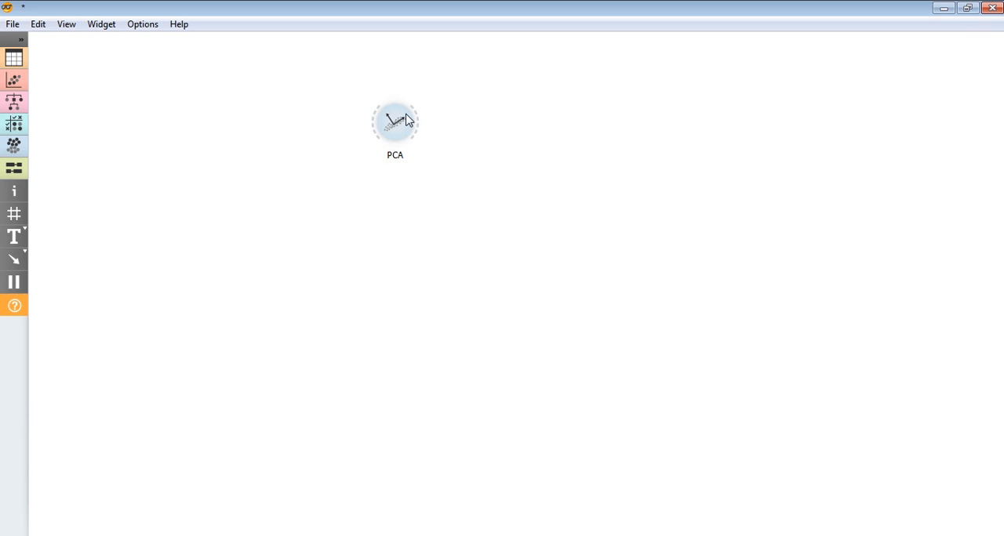
{"action": "left_click_drag", "start_coordinate": [406, 118], "coordinate": [389, 174]}
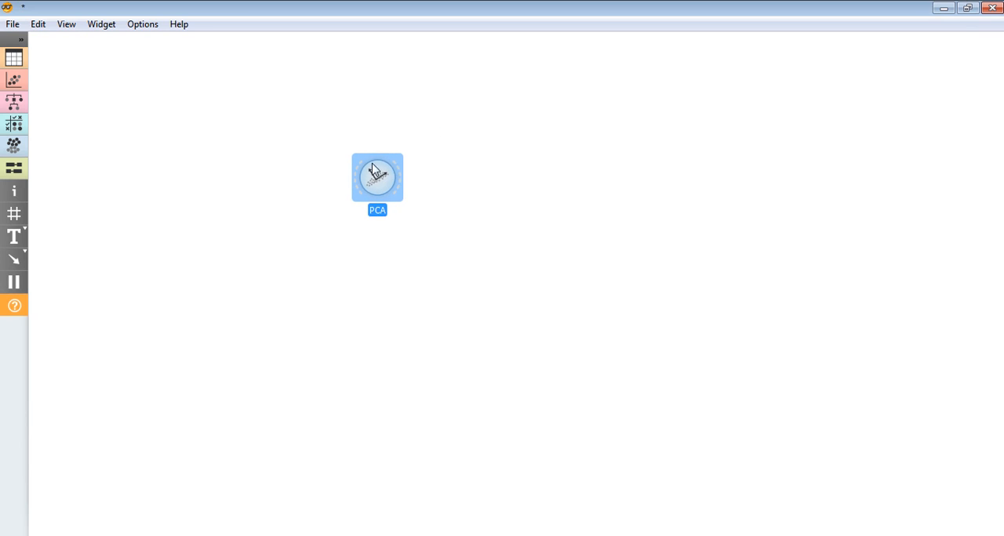
{"action": "mouse_move", "coordinate": [382, 180]}
{"action": "left_click", "coordinate": [284, 227]}
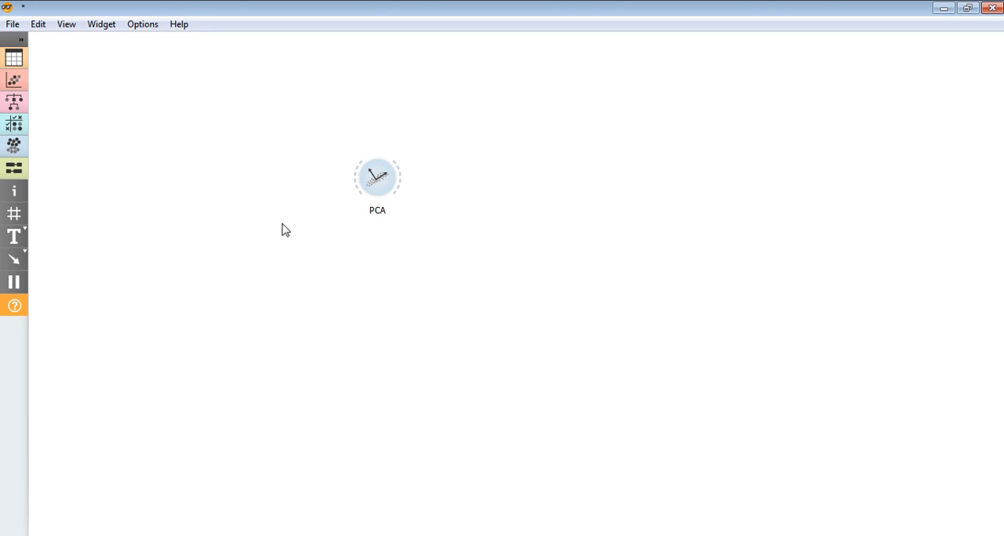
- Add a File widget beside the PCA widget and review its heart_disease.tab dataset information
{"action": "right_click", "coordinate": [195, 215]}
{"action": "left_click", "coordinate": [232, 248]}
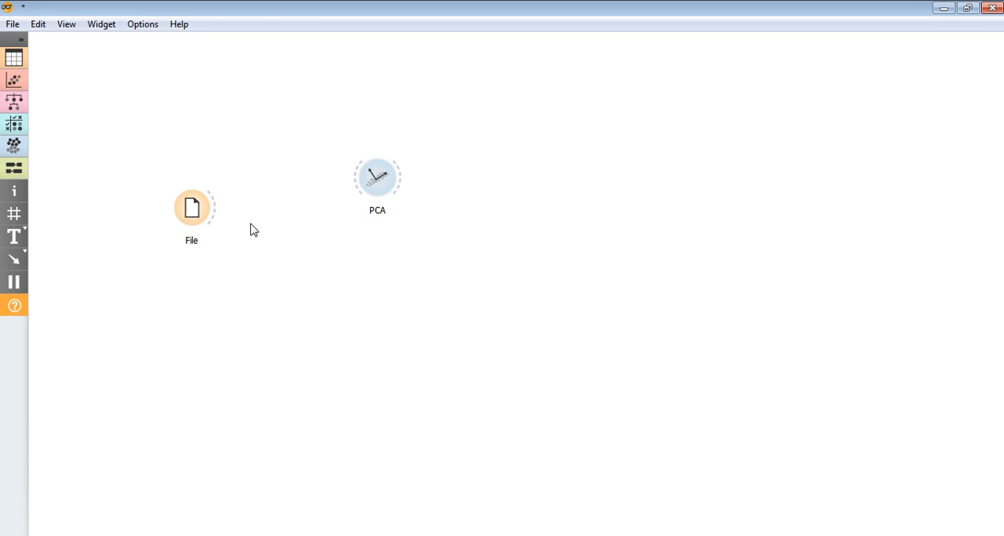
{"action": "left_click_drag", "start_coordinate": [195, 216], "coordinate": [199, 226]}
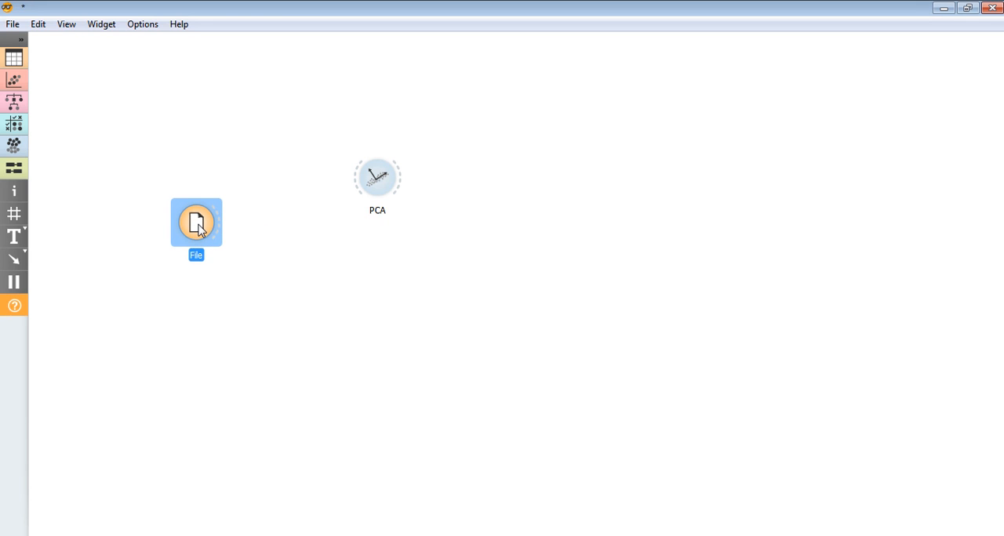
{"action": "double_click", "coordinate": [199, 227]}
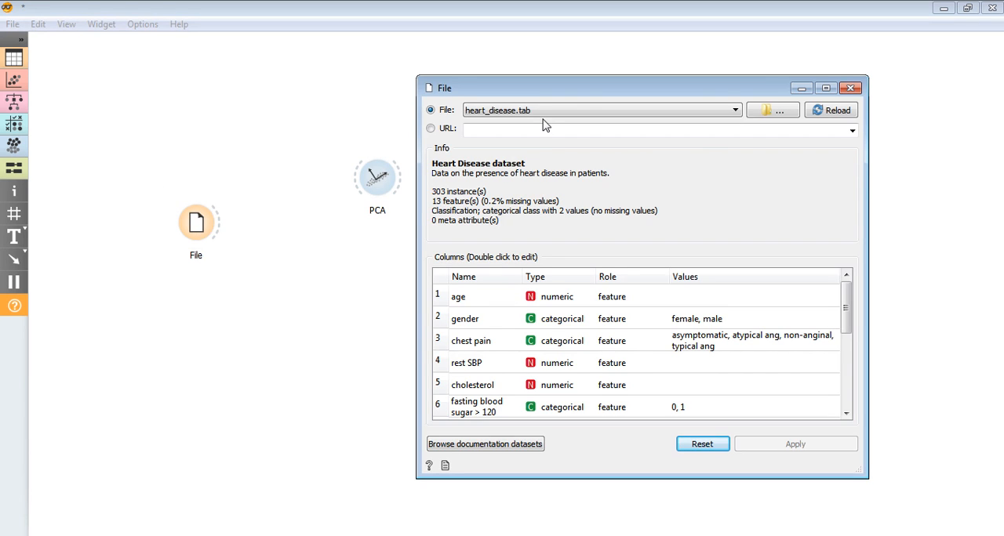
{"action": "left_click_drag", "start_coordinate": [497, 89], "coordinate": [390, 84]}
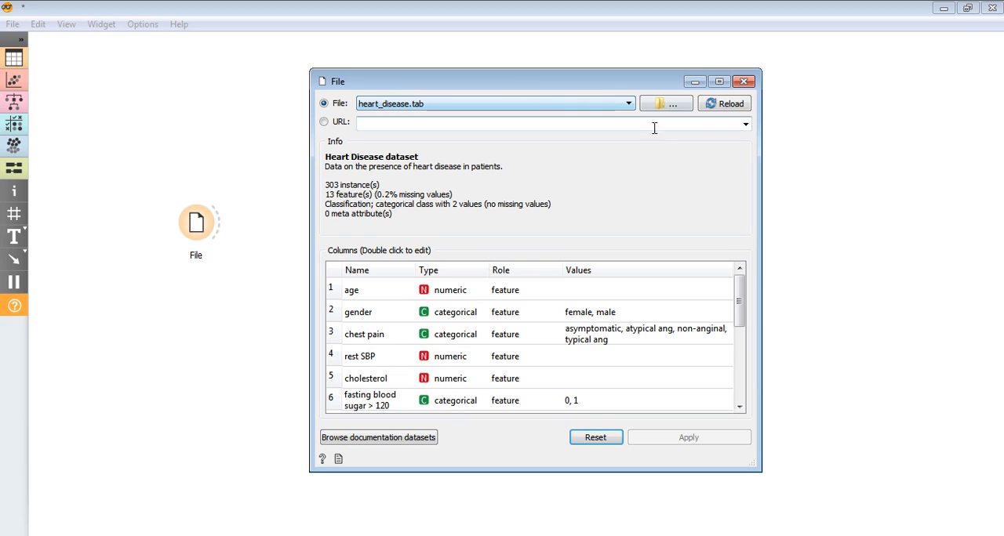
{"action": "left_click", "coordinate": [744, 82]}
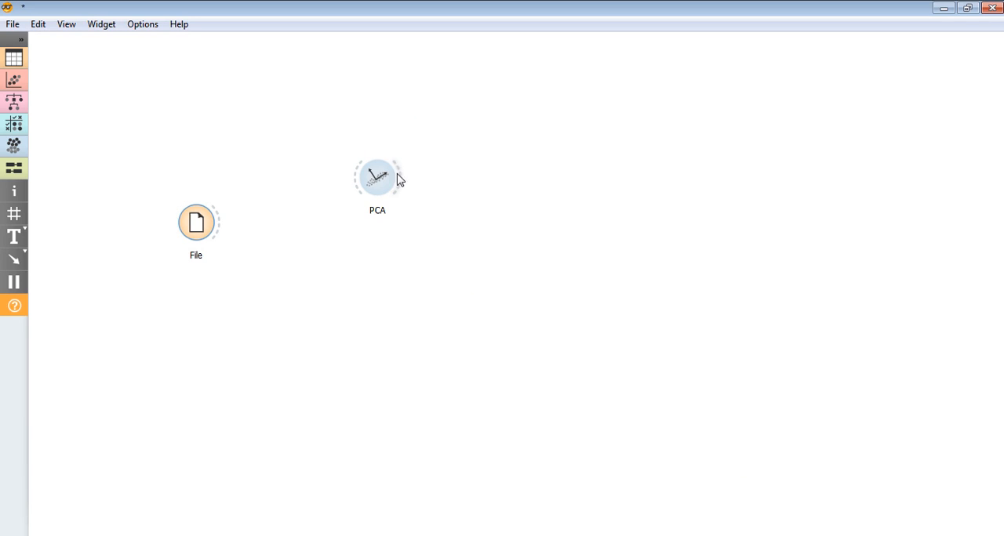
- Move the PCA widget lower on the canvas and attach a new Data Table widget to the File widget's output
{"action": "left_click_drag", "start_coordinate": [398, 181], "coordinate": [445, 263]}
{"action": "left_click_drag", "start_coordinate": [213, 227], "coordinate": [361, 138]}
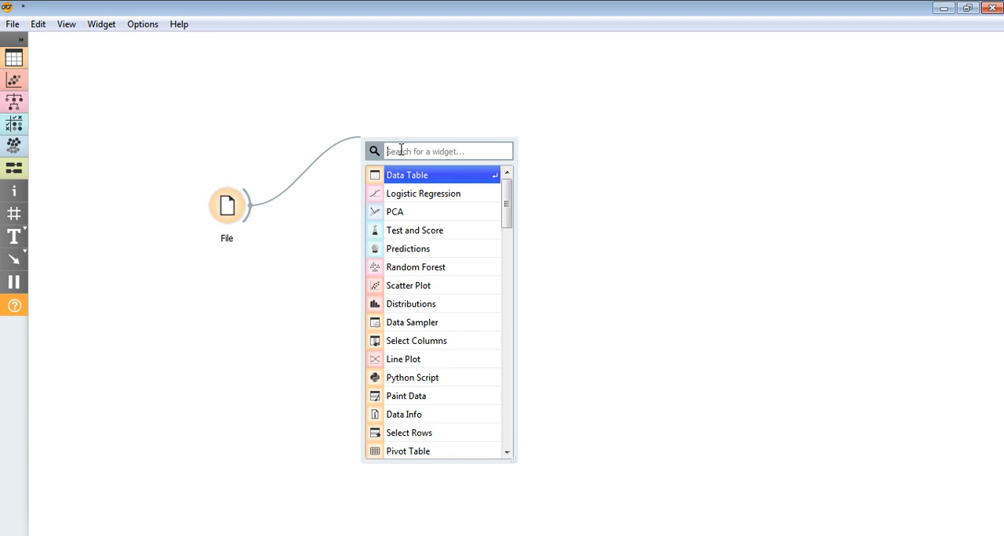
{"action": "left_click", "coordinate": [409, 178]}
{"action": "left_click", "coordinate": [390, 147]}
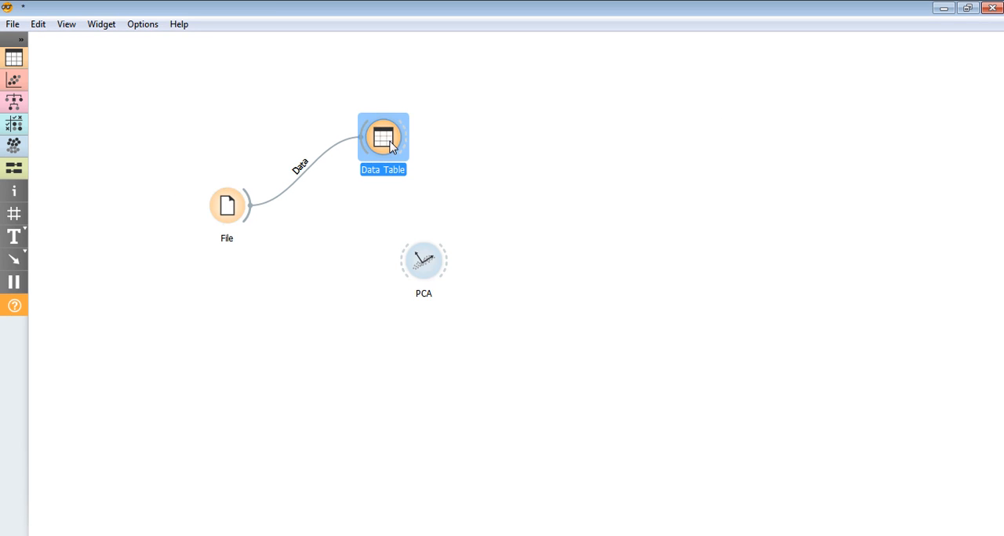
- Examine the heart disease records in the Data Table across all its columns, and close the table
{"action": "double_click", "coordinate": [390, 147]}
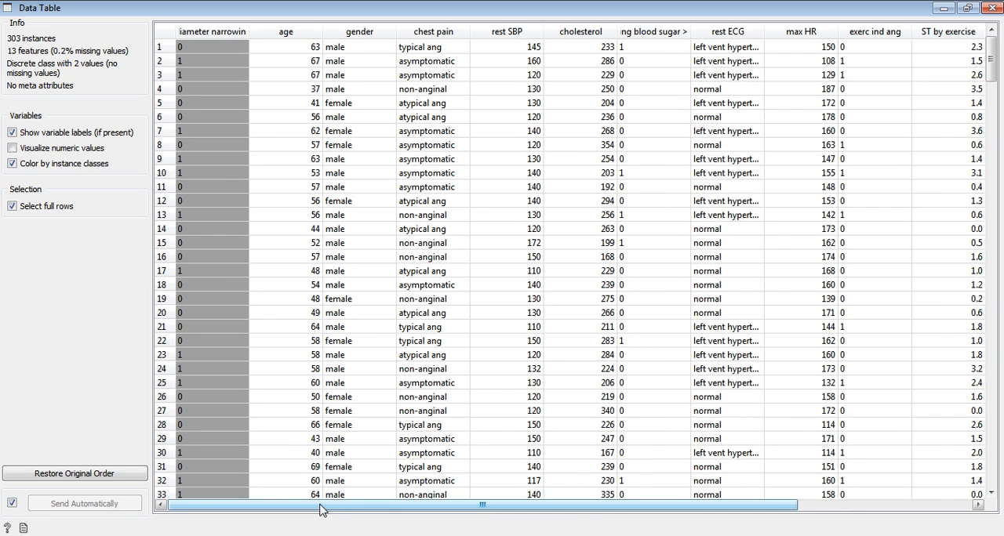
{"action": "left_click_drag", "start_coordinate": [320, 509], "coordinate": [619, 471]}
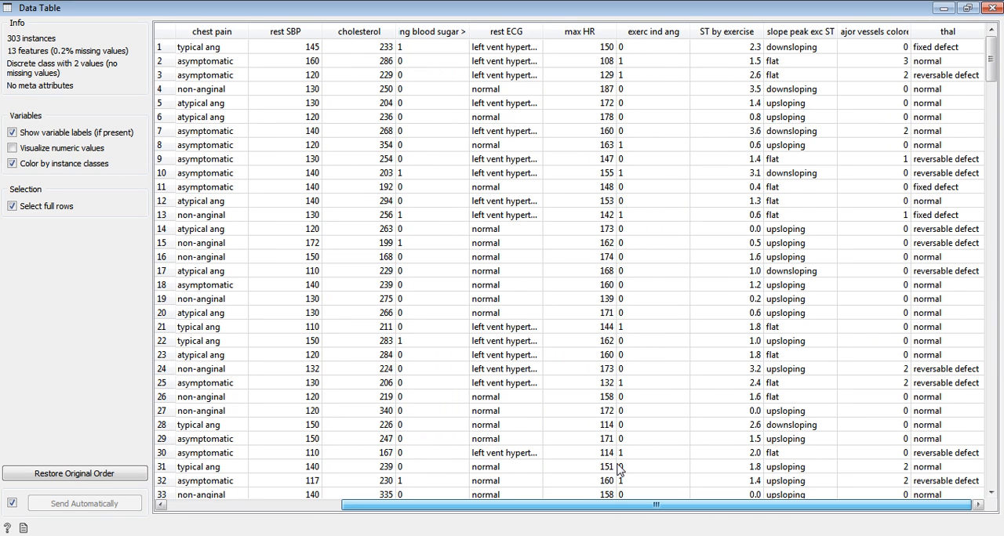
{"action": "left_click_drag", "start_coordinate": [618, 470], "coordinate": [285, 517]}
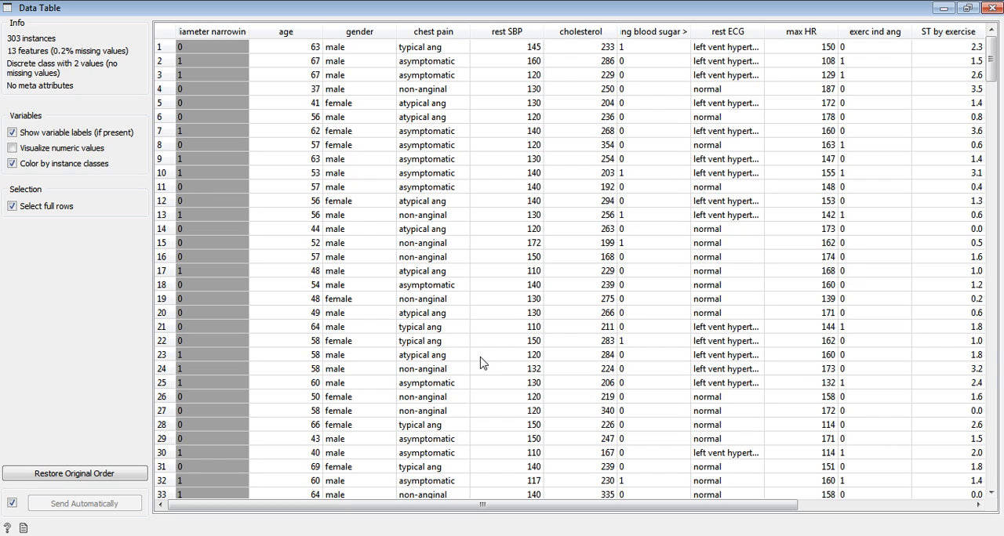
{"action": "left_click", "coordinate": [992, 7]}
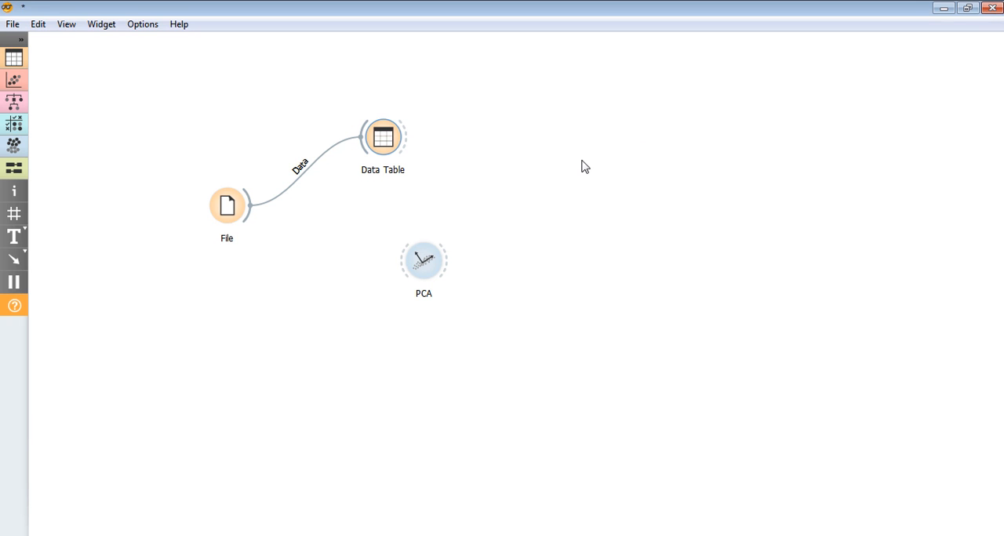
- Place the PCA widget below the Data Table widget and connect the File widget's data output to it
{"action": "left_click_drag", "start_coordinate": [411, 264], "coordinate": [366, 264]}
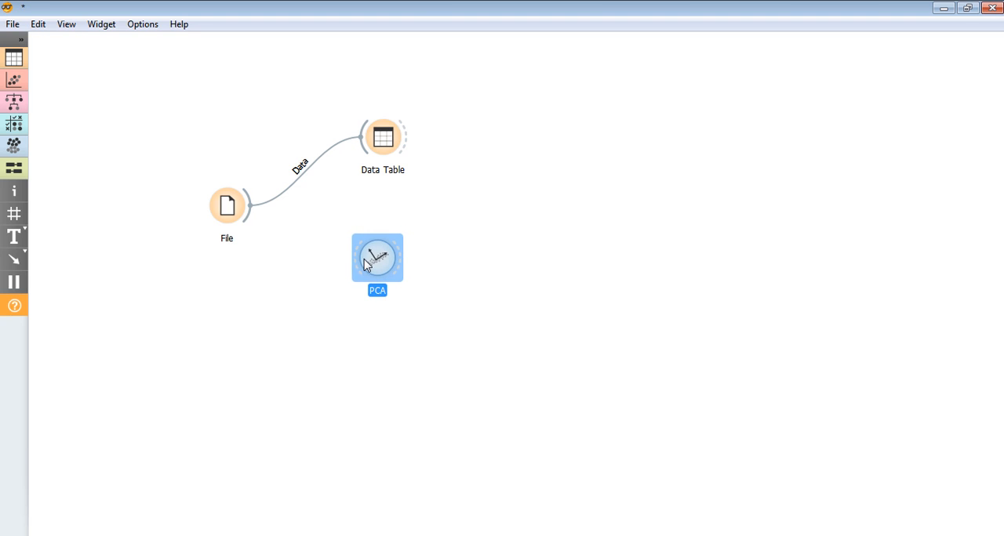
{"action": "left_click_drag", "start_coordinate": [252, 210], "coordinate": [361, 263]}
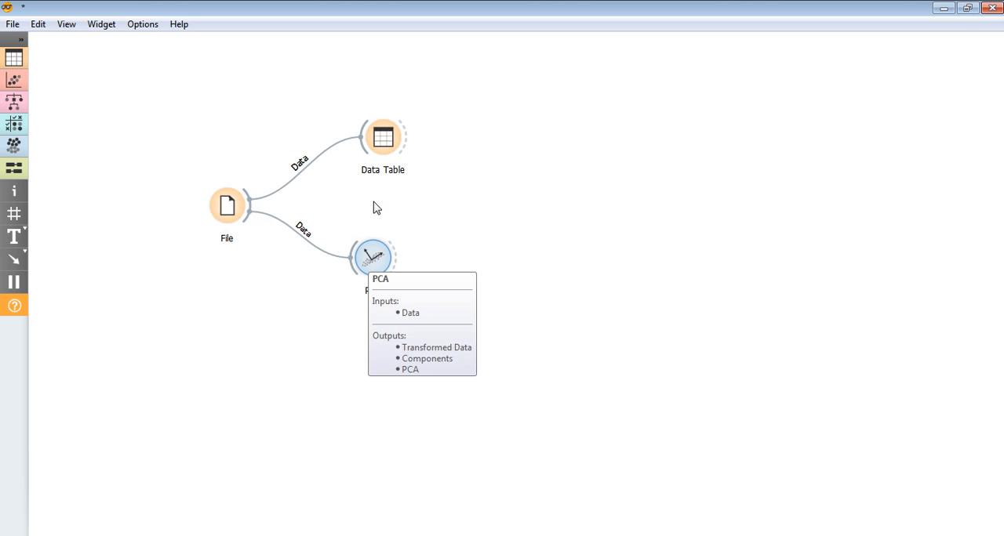
- Rename the Data Table widget connected to File as "Original Data Table"
{"action": "left_click", "coordinate": [392, 138]}
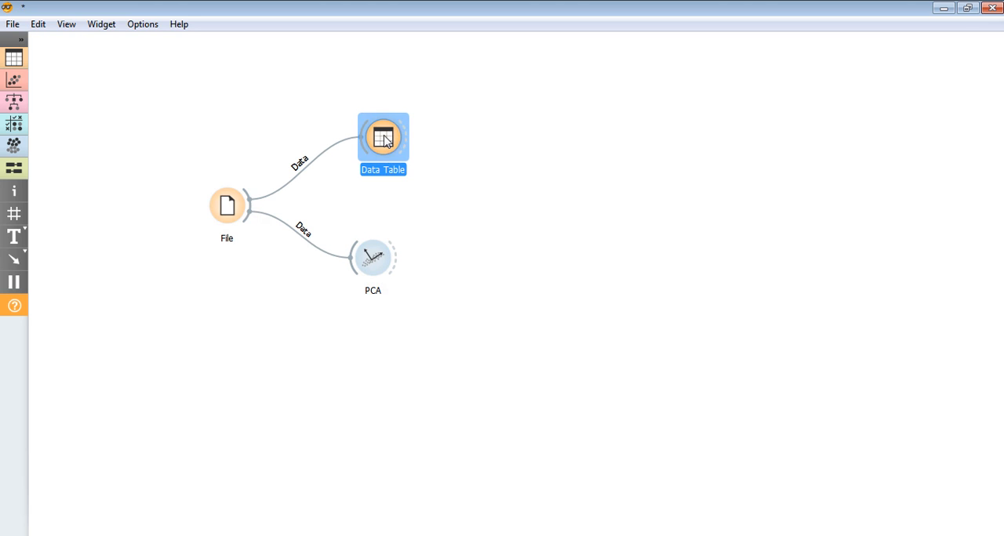
{"action": "right_click", "coordinate": [385, 137]}
{"action": "left_click", "coordinate": [425, 170]}
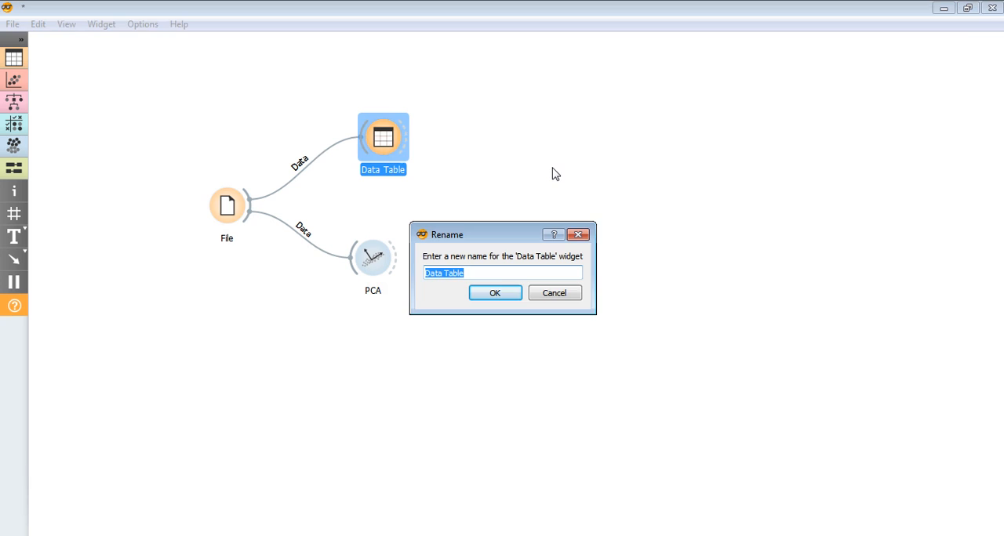
{"action": "key", "text": "End"}
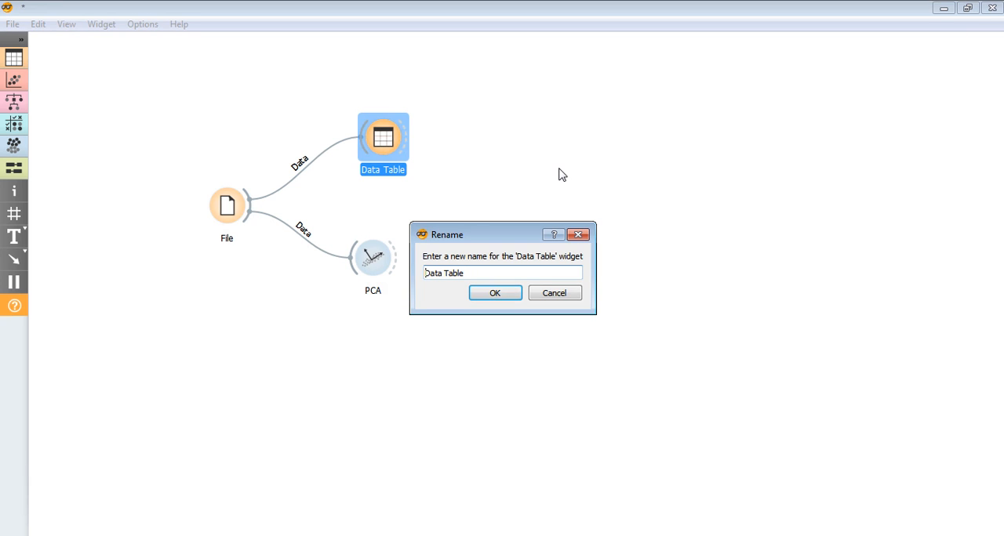
{"action": "type", "text": "Original"}
{"action": "key", "text": "Return"}
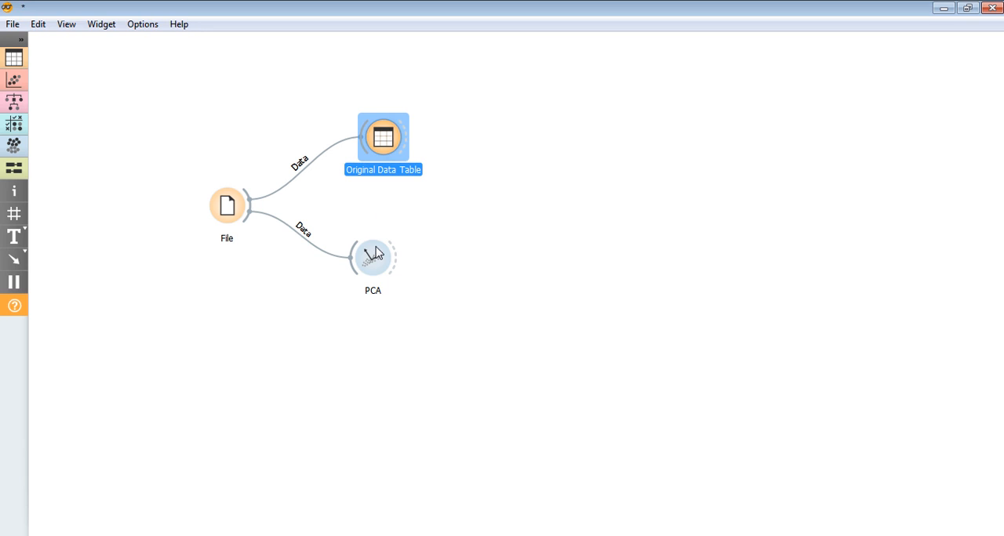
- Attach a new Data Table widget to the PCA widget's output to receive the transformed data
{"action": "left_click_drag", "start_coordinate": [396, 259], "coordinate": [460, 265]}
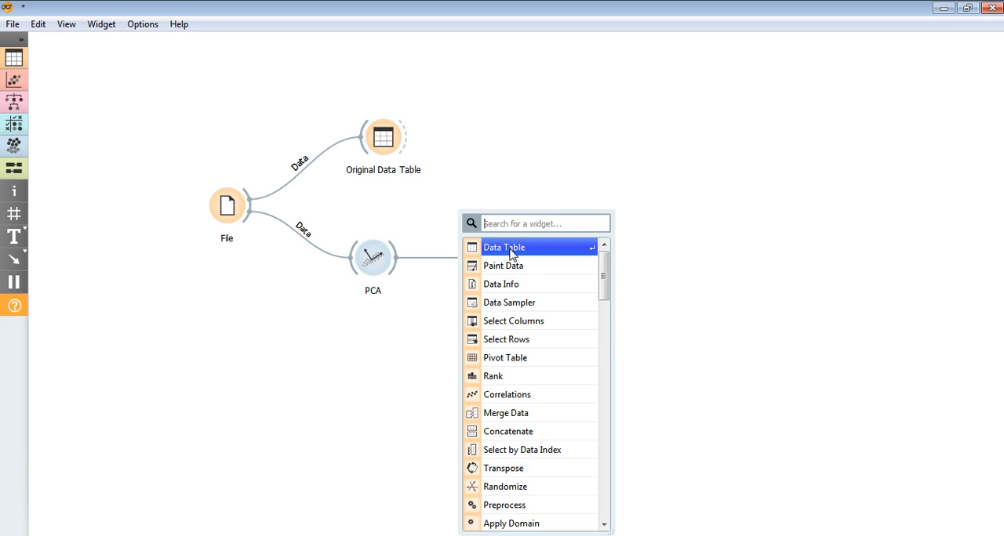
{"action": "left_click", "coordinate": [511, 251]}
{"action": "left_click", "coordinate": [596, 332]}
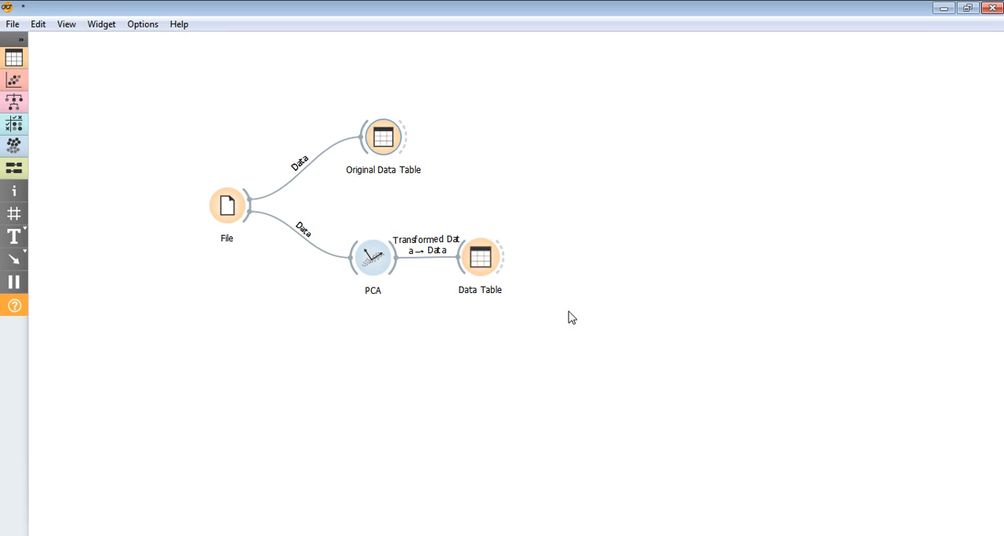
- Rename the Data Table widget fed by PCA as "compressed dataset" and move it farther away from the PCA widget
{"action": "right_click", "coordinate": [481, 264]}
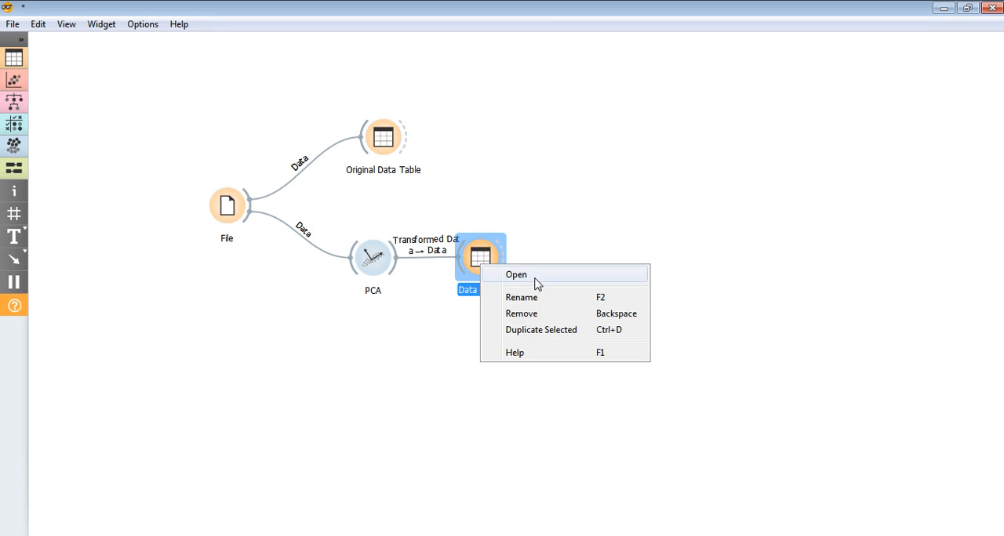
{"action": "left_click", "coordinate": [538, 297]}
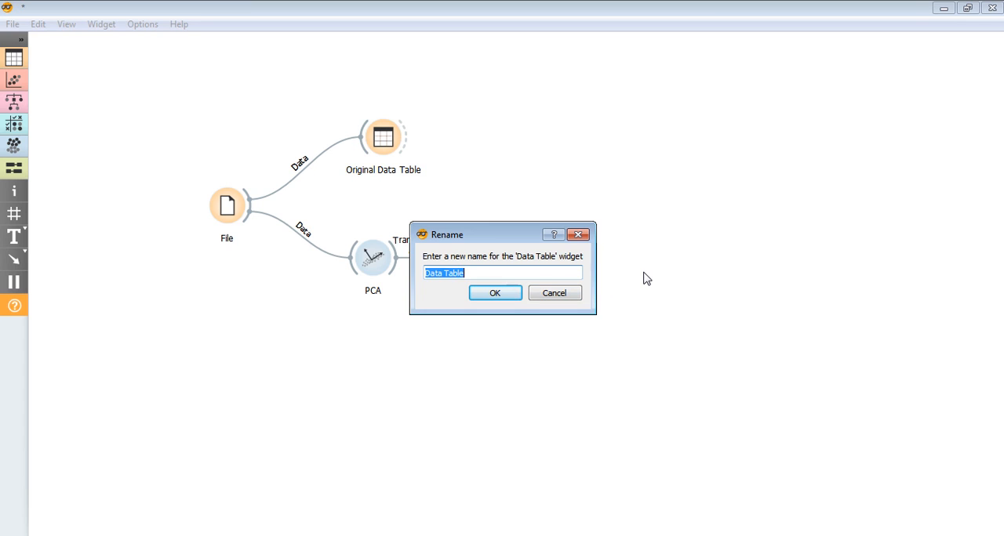
{"action": "key", "text": "BackSpace"}
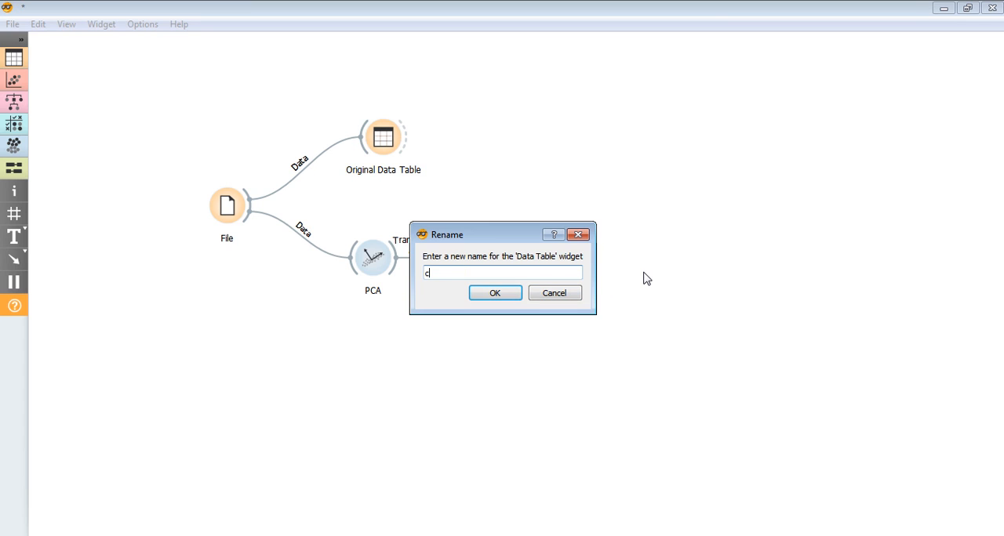
{"action": "type", "text": "ompt"}
{"action": "key", "text": "BackSpace"}
{"action": "type", "text": "ressed dataset"}
{"action": "key", "text": "Return"}
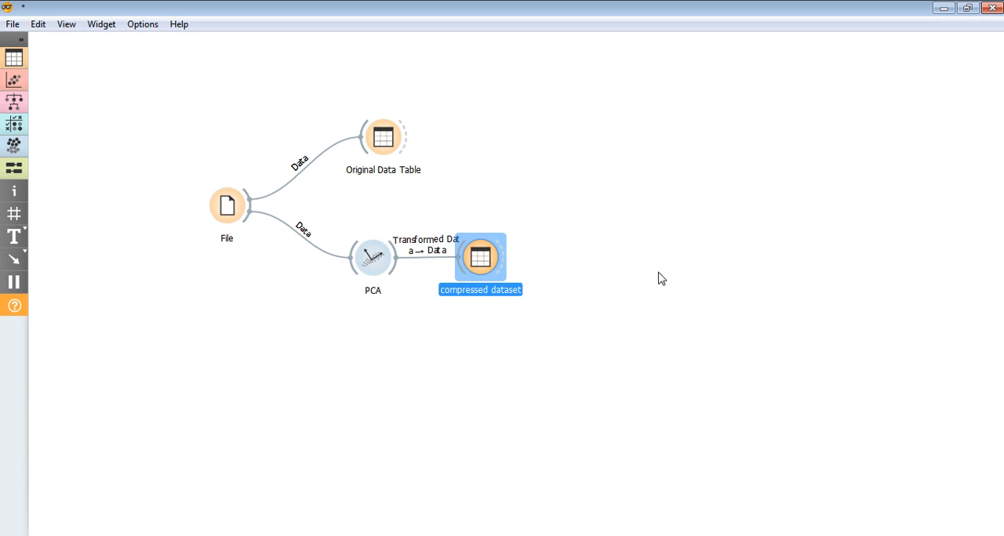
{"action": "left_click", "coordinate": [659, 278]}
{"action": "left_click_drag", "start_coordinate": [486, 260], "coordinate": [570, 229]}
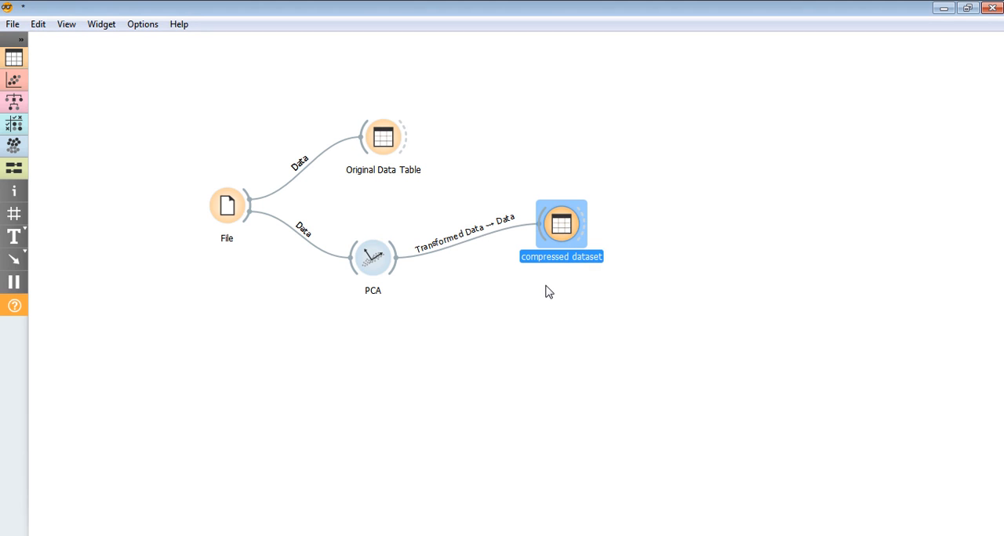
- Open the Original Data Table and compressed dataset contents in reduced windows and move them apart for comparison
{"action": "left_click", "coordinate": [386, 145]}
{"action": "double_click", "coordinate": [386, 144]}
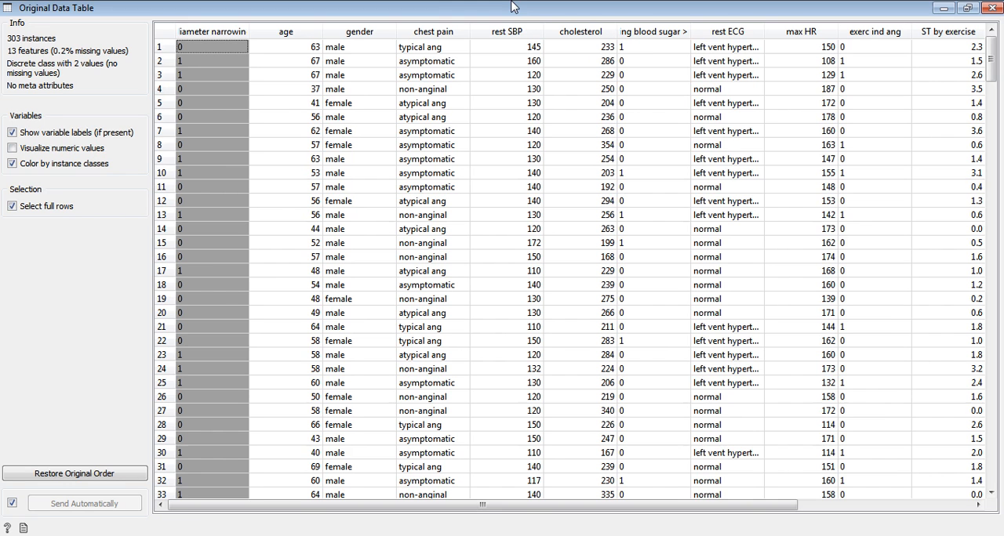
{"action": "double_click", "coordinate": [510, 8]}
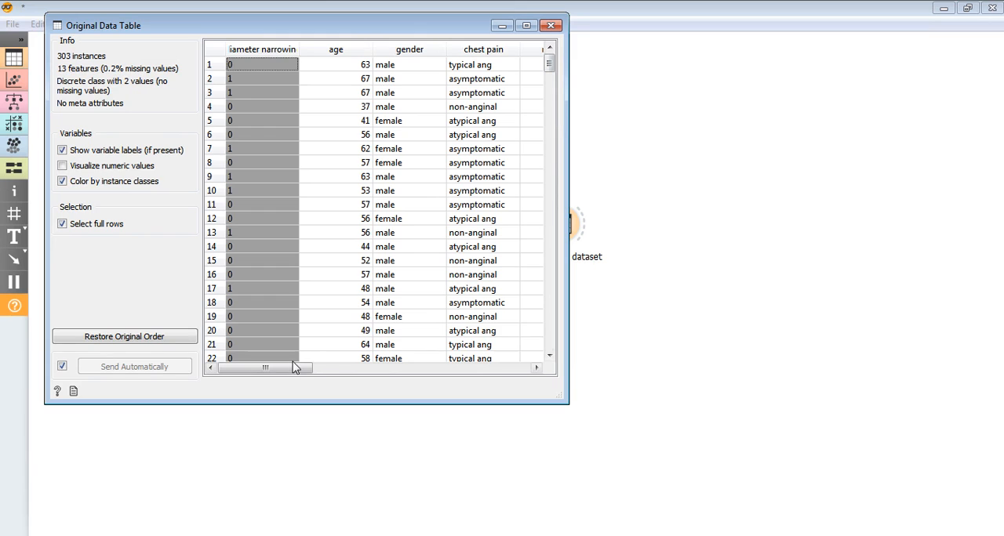
{"action": "mouse_move", "coordinate": [266, 367]}
{"action": "left_mouse_down"}
{"action": "mouse_move", "coordinate": [489, 368]}
{"action": "mouse_move", "coordinate": [269, 374]}
{"action": "left_mouse_up"}
{"action": "left_click_drag", "start_coordinate": [259, 25], "coordinate": [159, 222]}
{"action": "double_click", "coordinate": [569, 226]}
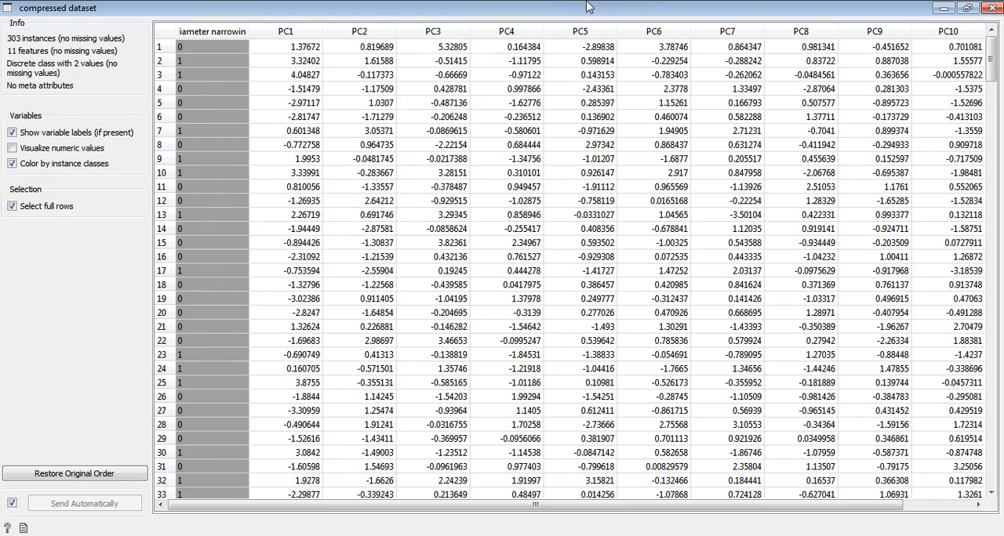
{"action": "double_click", "coordinate": [586, 7]}
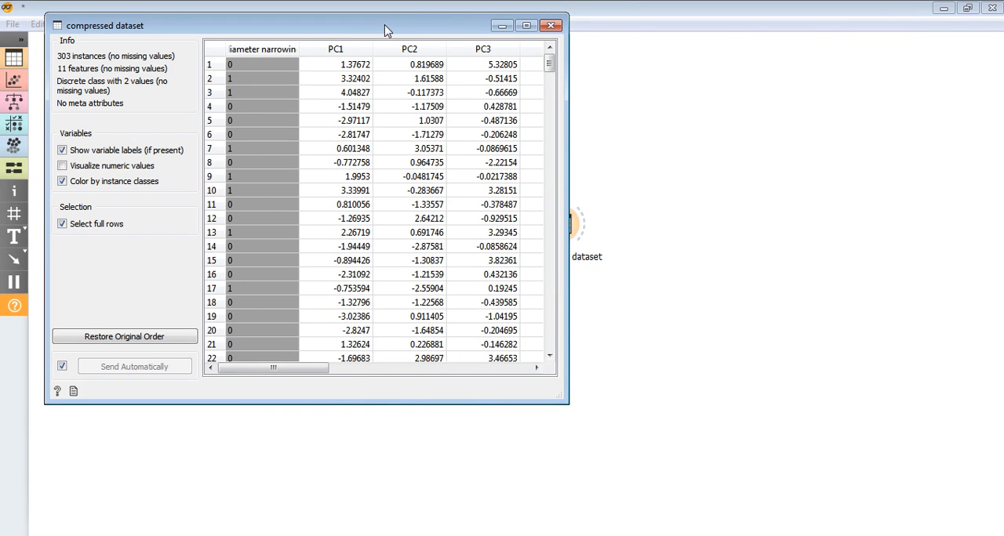
{"action": "left_click_drag", "start_coordinate": [384, 26], "coordinate": [765, 81]}
- Compare the feature information and columns of the original table with those of the compressed dataset, and close both tables
{"action": "double_click", "coordinate": [383, 137]}
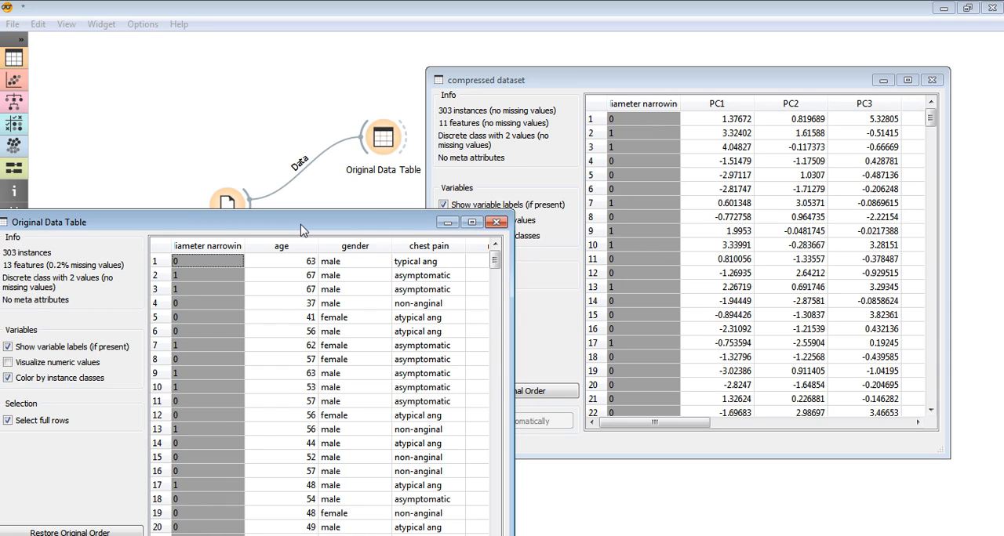
{"action": "left_click_drag", "start_coordinate": [301, 229], "coordinate": [722, 178]}
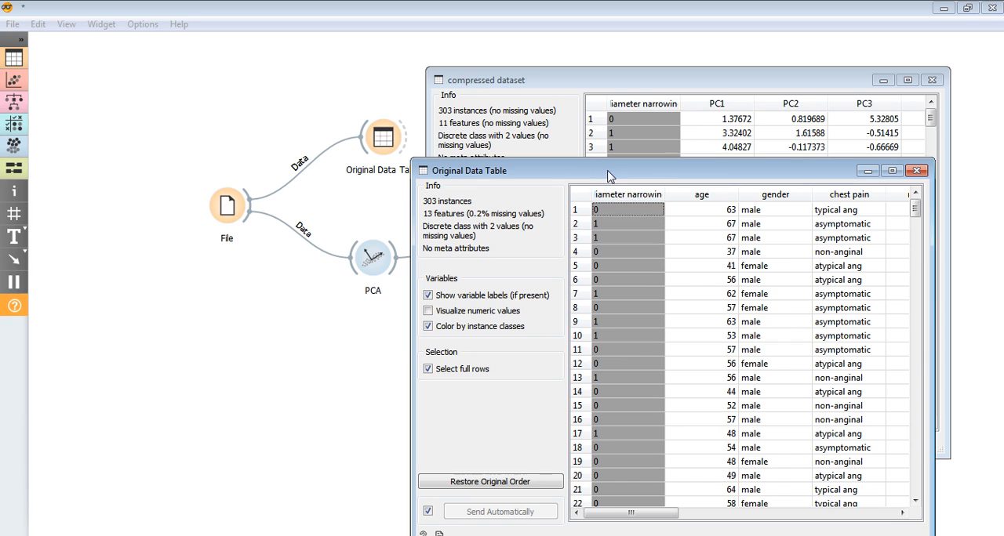
{"action": "left_click_drag", "start_coordinate": [608, 177], "coordinate": [286, 164]}
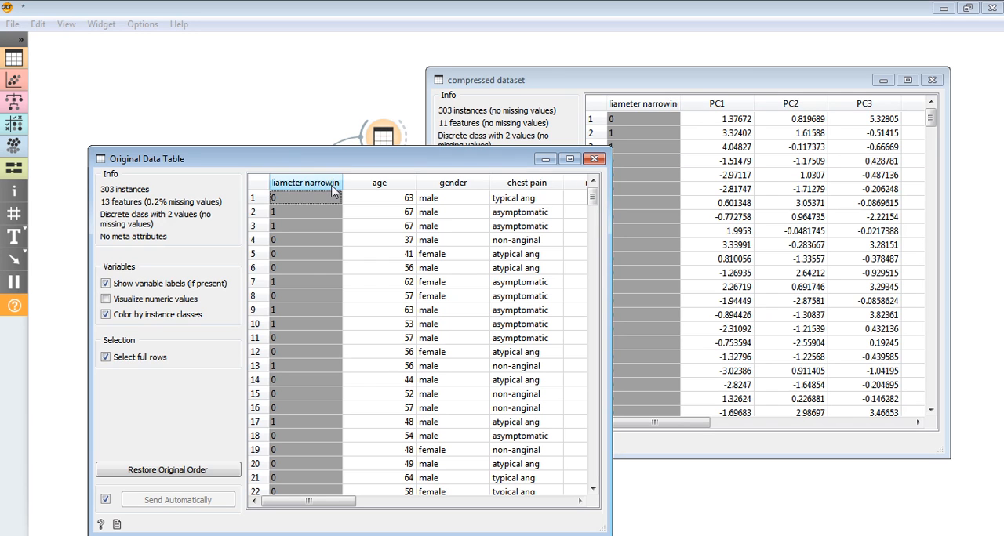
{"action": "left_click", "coordinate": [931, 79]}
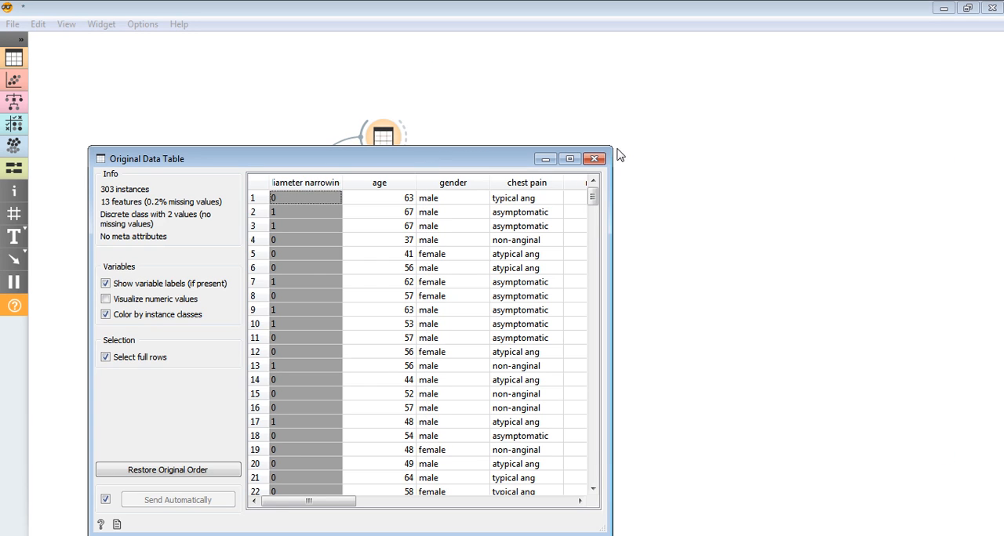
{"action": "left_click", "coordinate": [594, 160]}
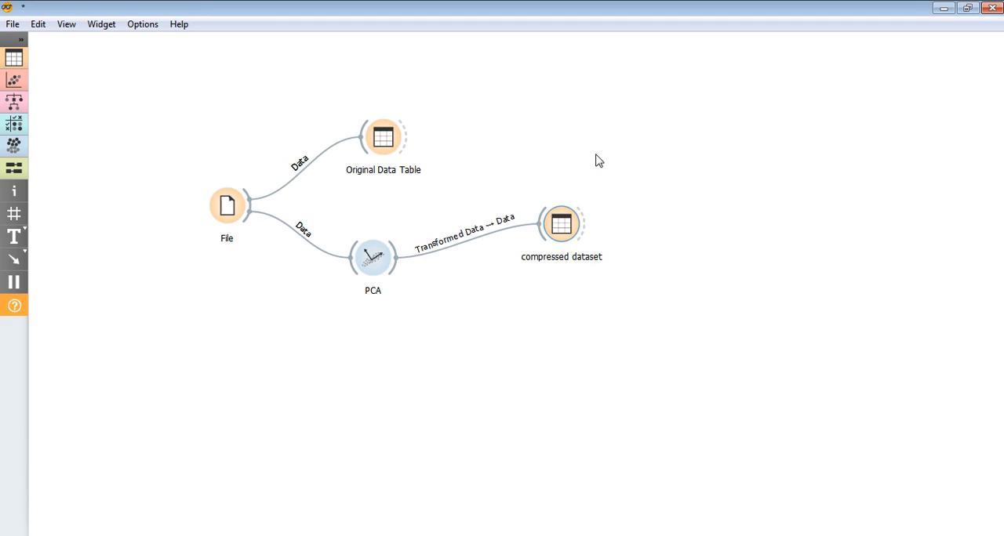